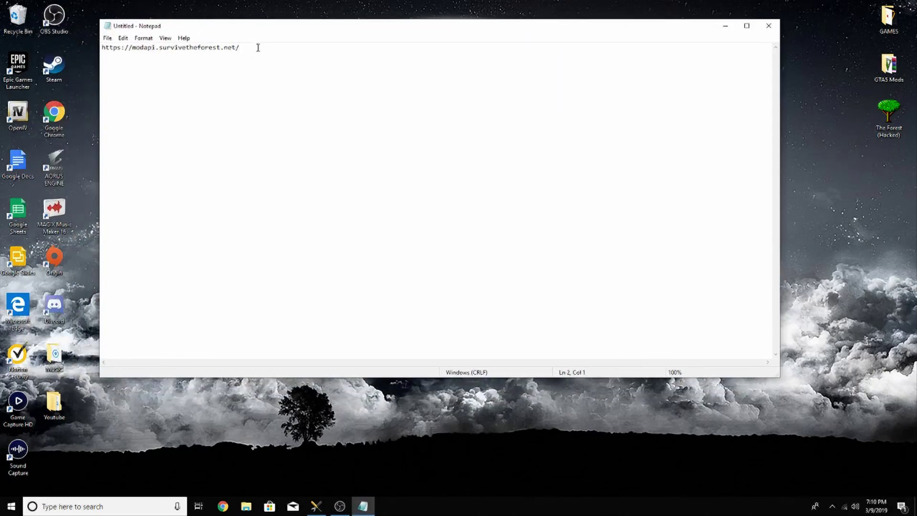
pyautogui.press('Return')
pyautogui.hotkey('ctrl', 'a')
pyautogui.click(204, 62)
pyautogui.moveTo(246, 48); pyautogui.dragTo(101, 48)
pyautogui.hotkey('ctrl', 'c')
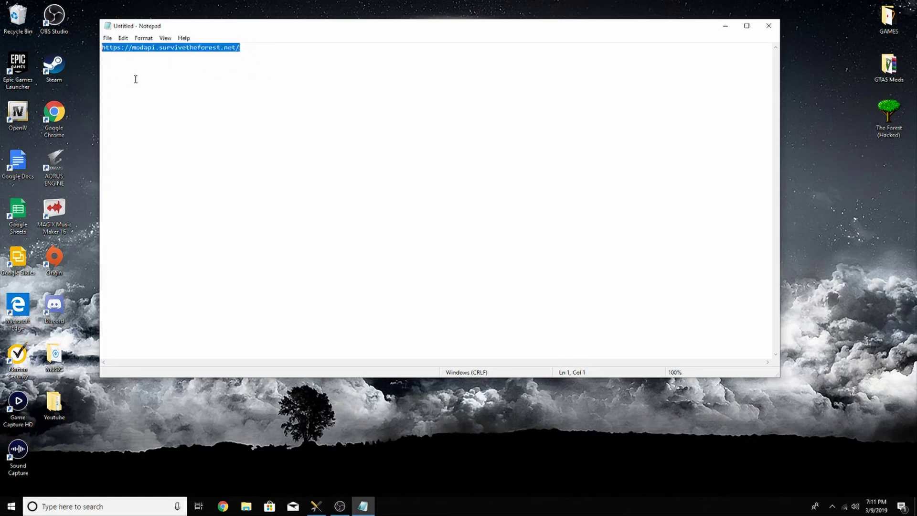
# - Switch to Chrome, open the copied ModAPI address and accept the site's cookies
pyautogui.click(225, 507)
pyautogui.click(191, 42)
pyautogui.hotkey('ctrl', 'v')
pyautogui.press('Return')
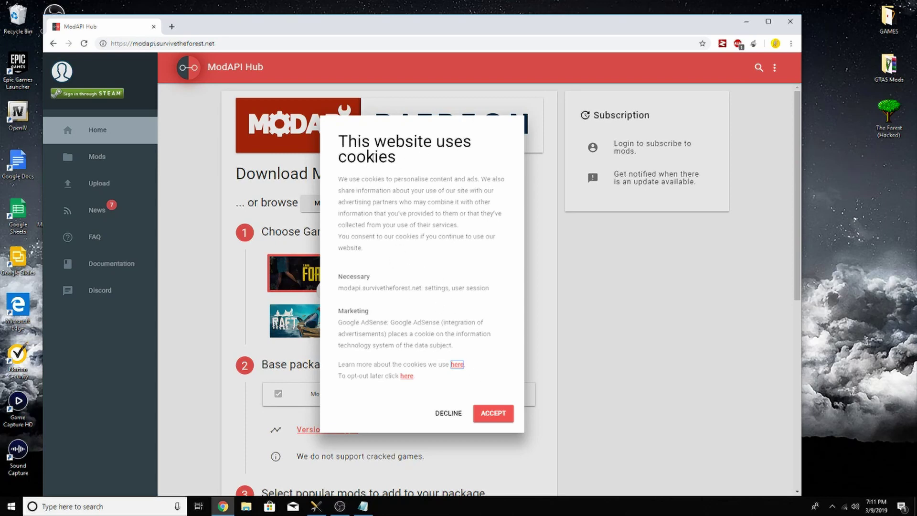
pyautogui.doubleClick(372, 157)
pyautogui.click(494, 414)
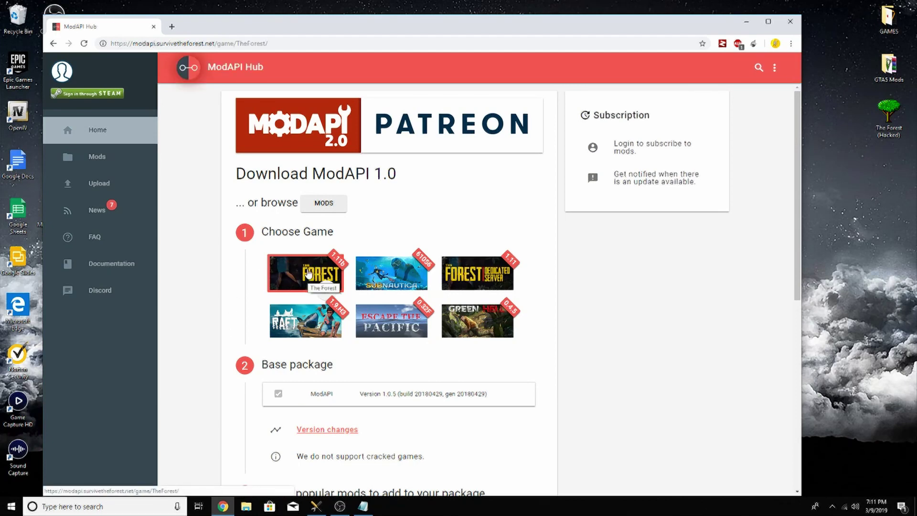
# - Add the Ultimate Cheatmenu mod to The Forest's ModAPI package and download the package
pyautogui.scroll(-5, 267, 276)
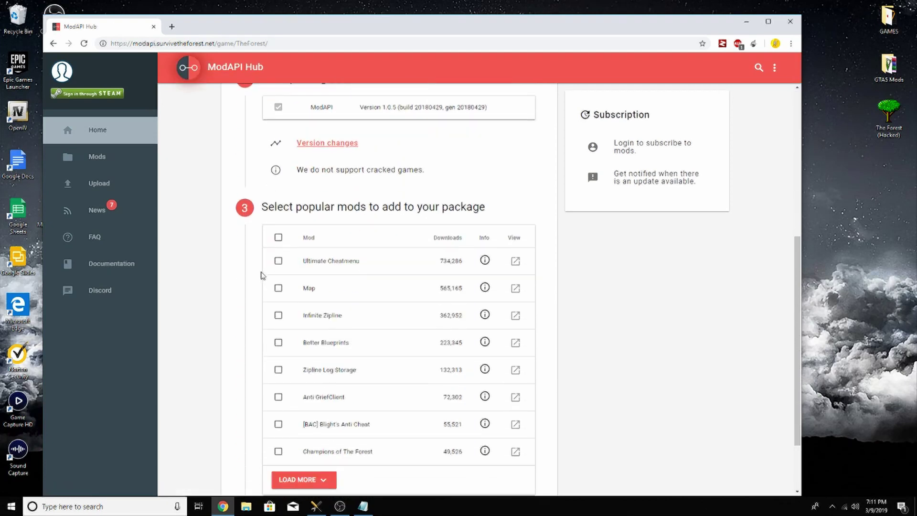
pyautogui.scroll(-1, 261, 275)
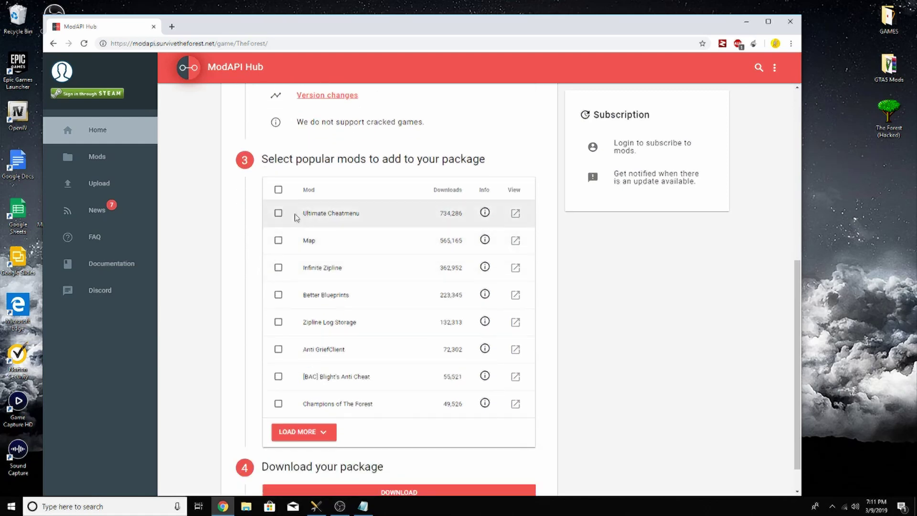
pyautogui.click(287, 216)
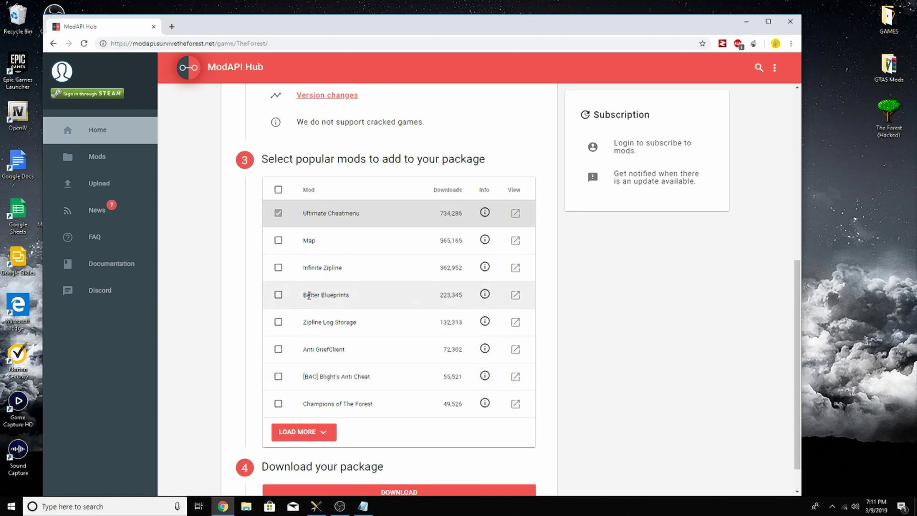
pyautogui.scroll(-1, 392, 444)
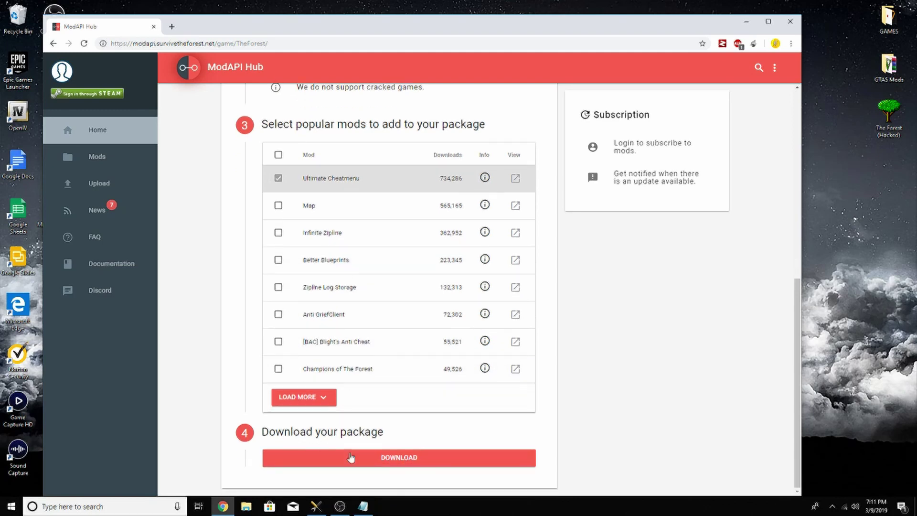
pyautogui.click(367, 458)
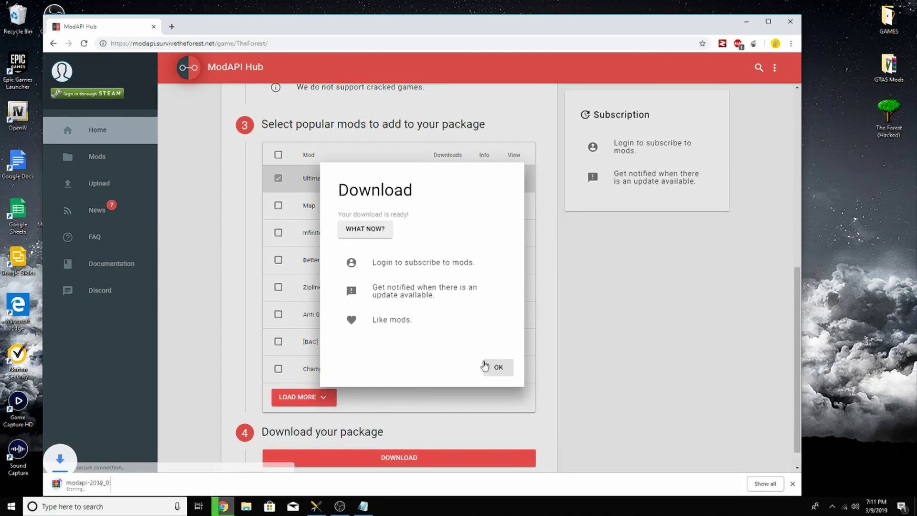
pyautogui.click(495, 367)
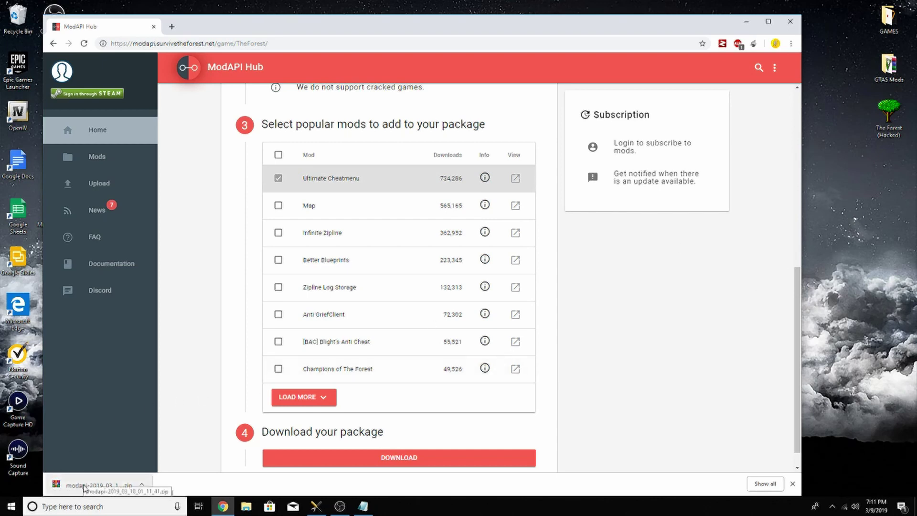
# - Put the downloaded modapi archive on the desktop, and close the browser and the note without saving
pyautogui.moveTo(84, 487); pyautogui.dragTo(888, 220)
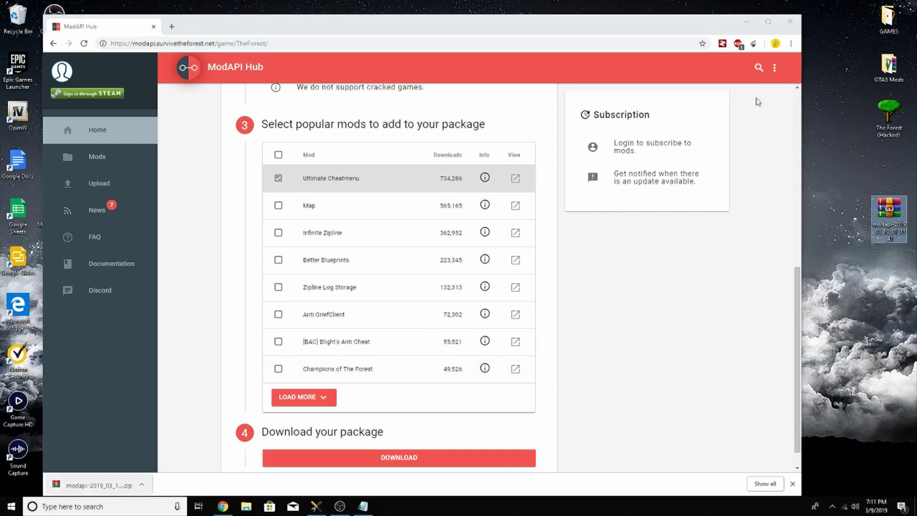
pyautogui.click(789, 21)
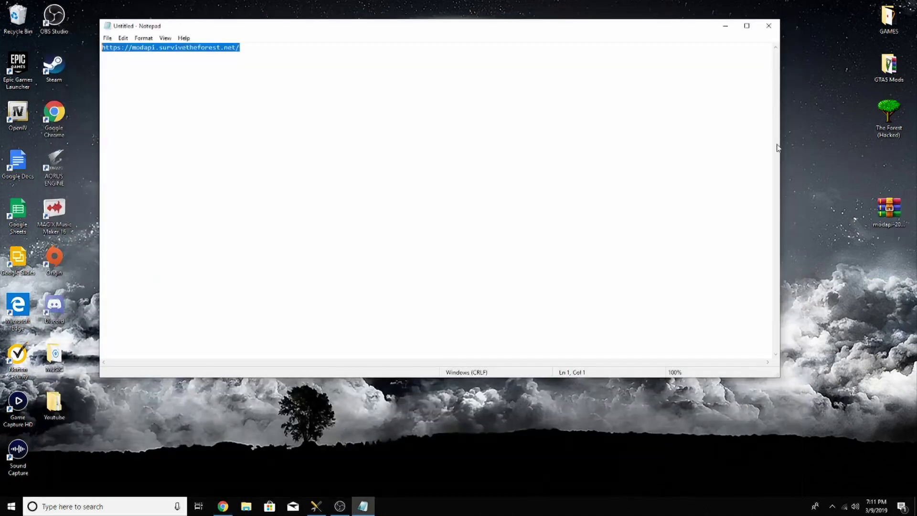
pyautogui.click(768, 26)
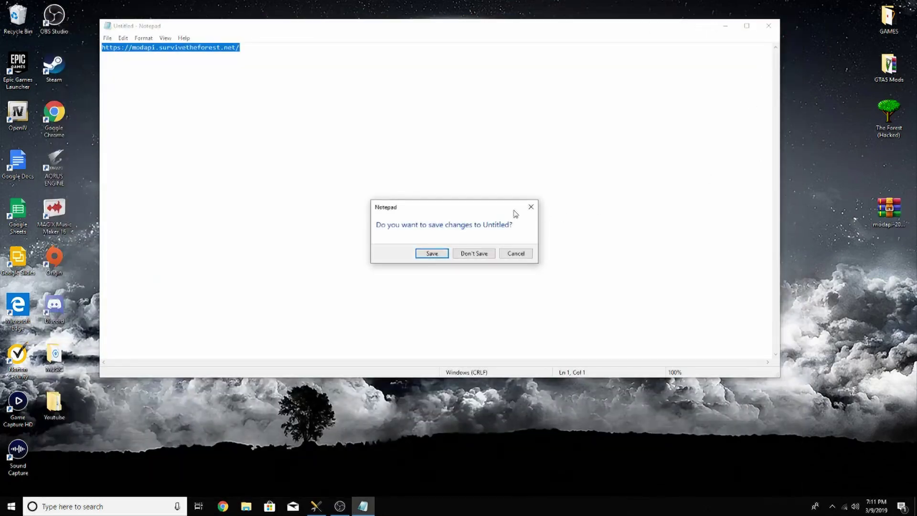
pyautogui.click(473, 253)
# - Extract the modapi archive to its default desktop folder and place that folder beside the archive
pyautogui.moveTo(888, 207); pyautogui.dragTo(489, 210)
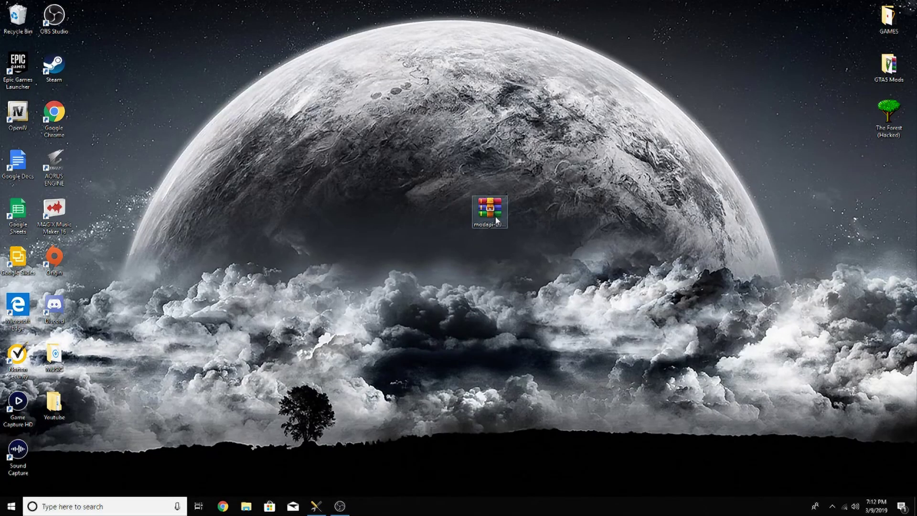
pyautogui.moveTo(497, 220); pyautogui.dragTo(451, 219)
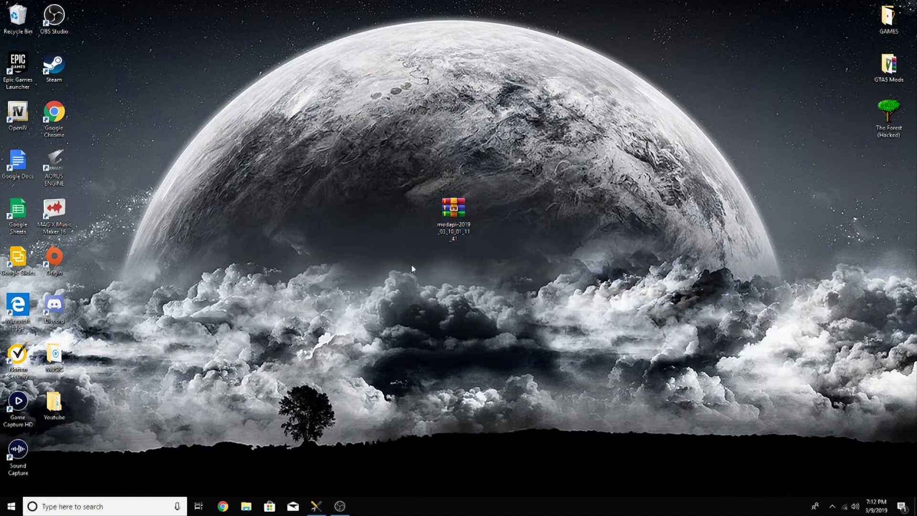
pyautogui.rightClick(449, 220)
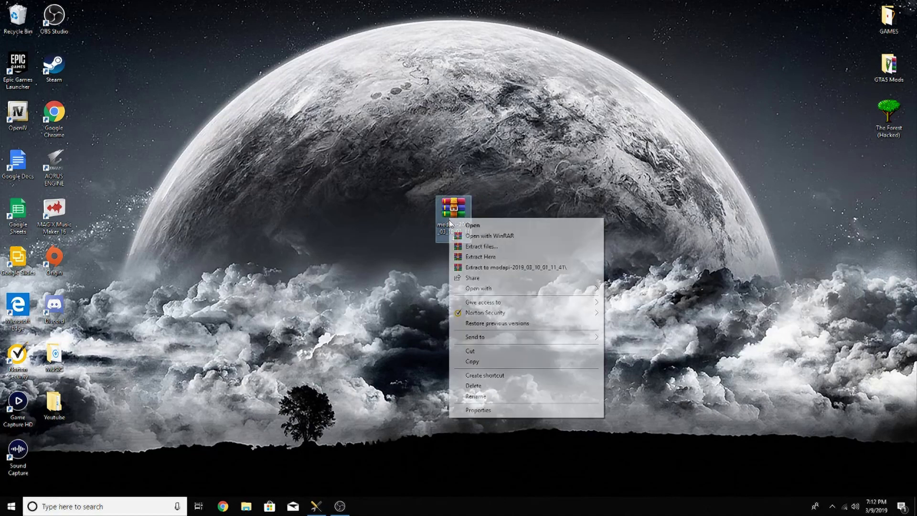
pyautogui.click(499, 246)
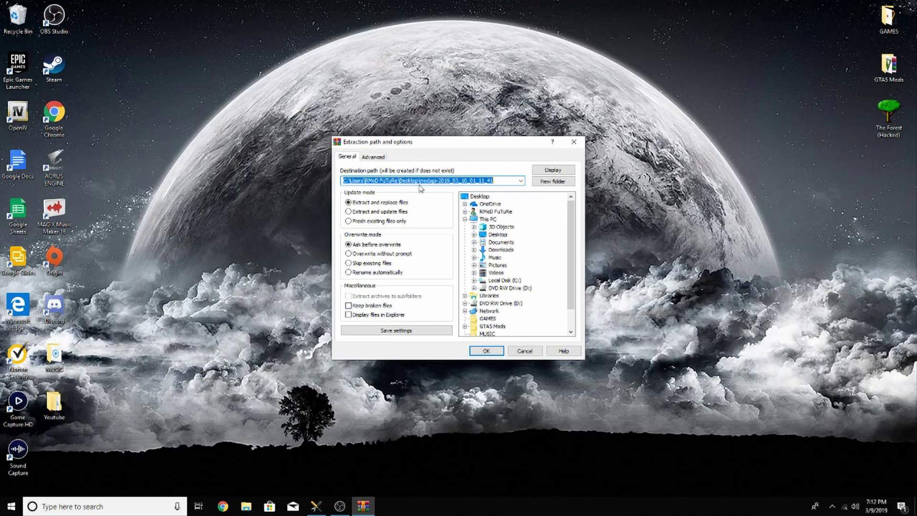
pyautogui.click(484, 351)
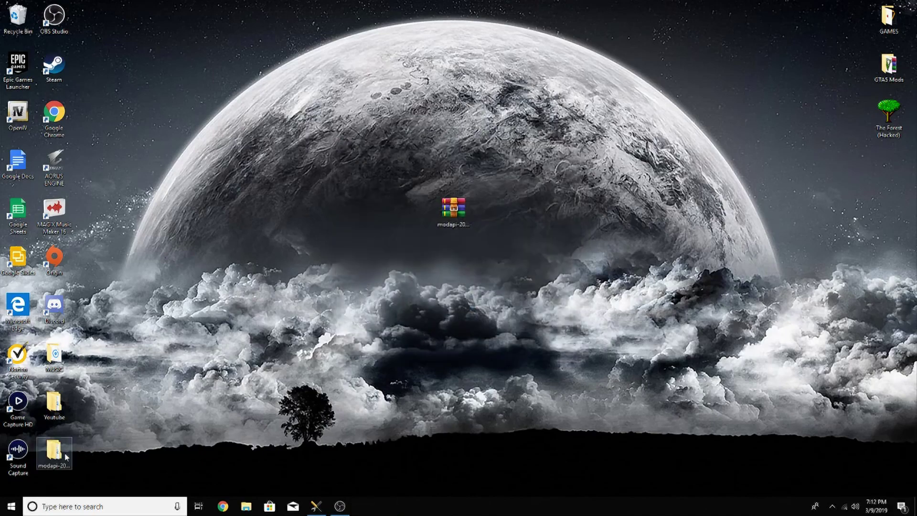
pyautogui.moveTo(66, 457); pyautogui.dragTo(428, 216)
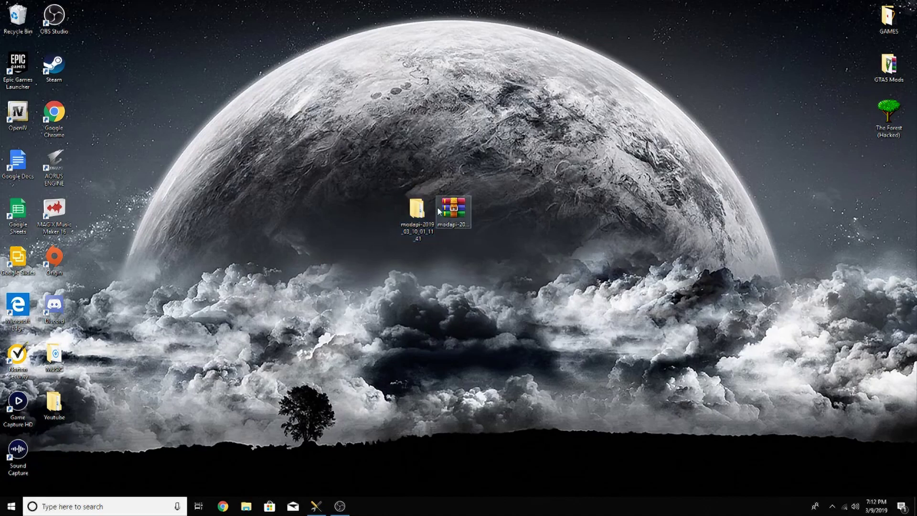
# - Launch the ModAPI application from the modapi_20180429_1.0.5.0 folder inside the extracted package
pyautogui.doubleClick(417, 210)
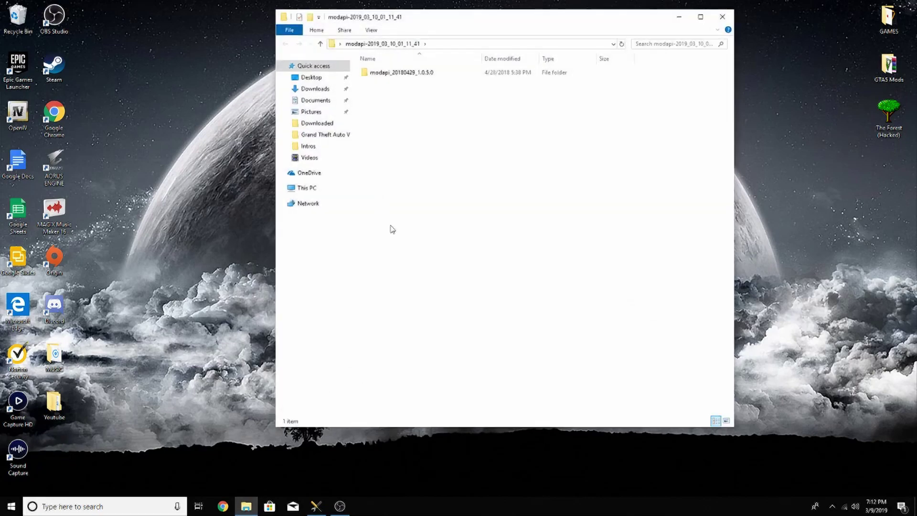
pyautogui.doubleClick(402, 73)
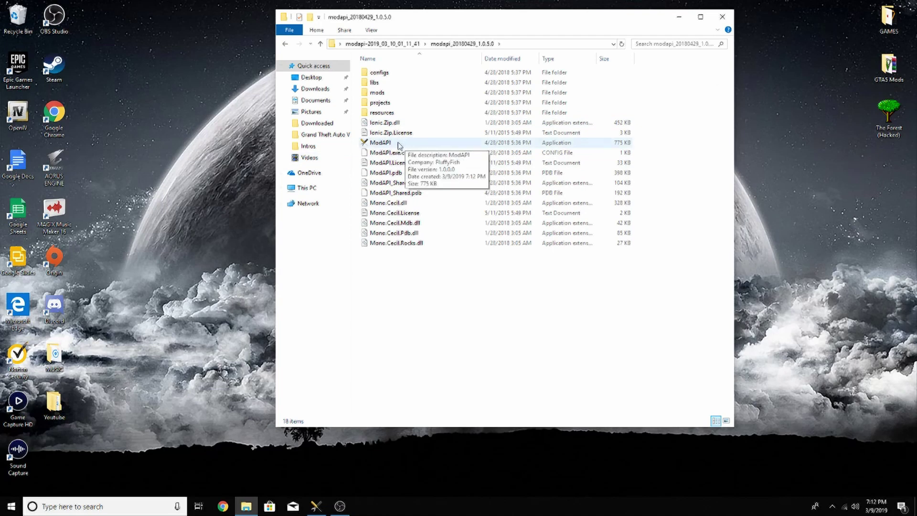
pyautogui.moveTo(459, 19); pyautogui.dragTo(457, 58)
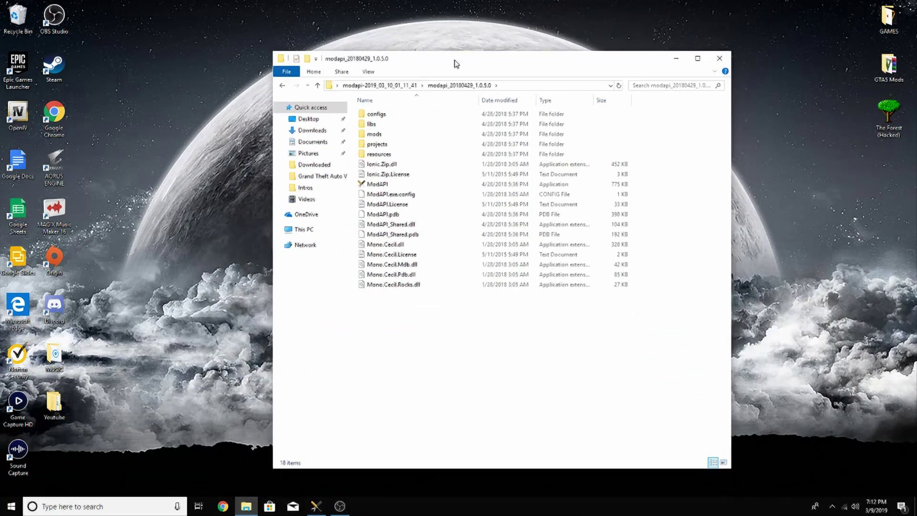
pyautogui.doubleClick(399, 185)
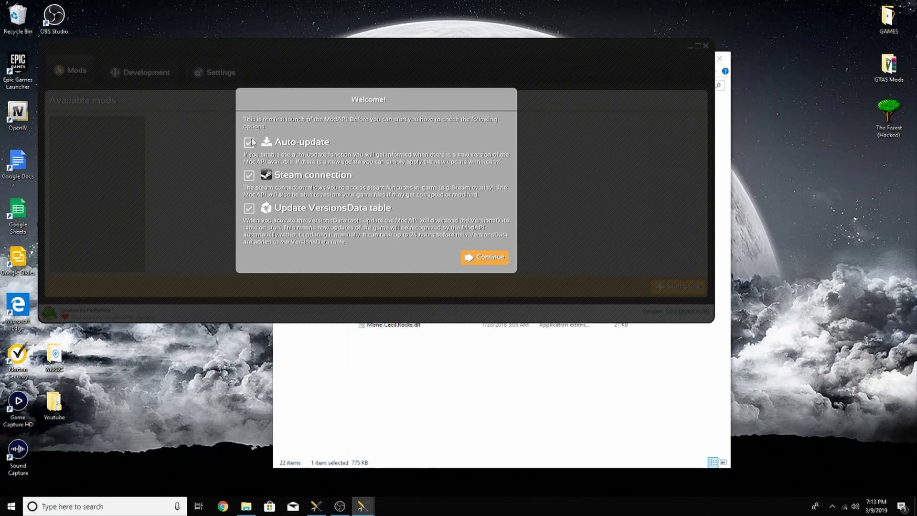
# - Accept the default first-launch options, enable the Ultimate Cheatmenu mod and start the game
pyautogui.click(481, 259)
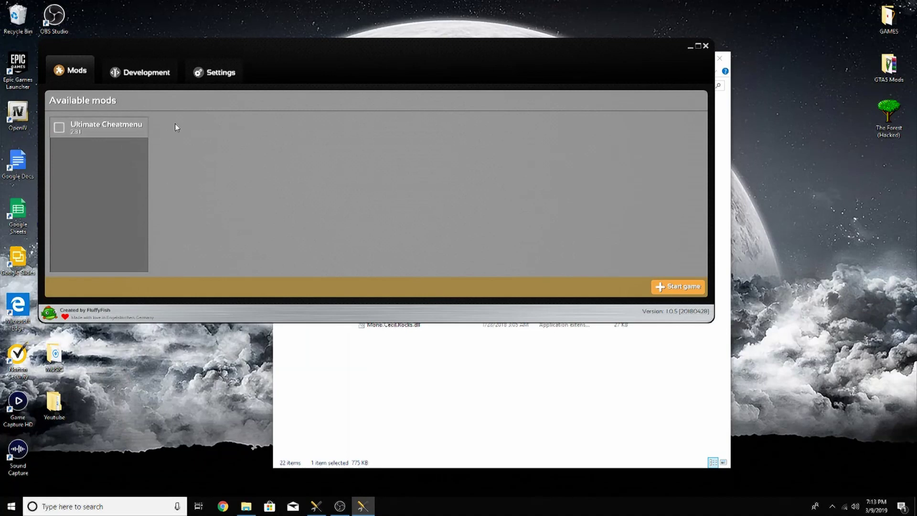
pyautogui.click(58, 128)
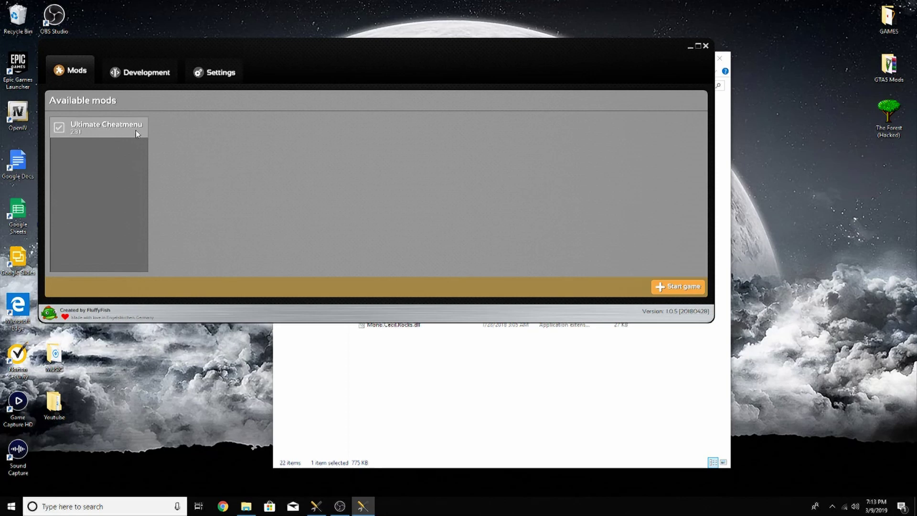
pyautogui.click(676, 288)
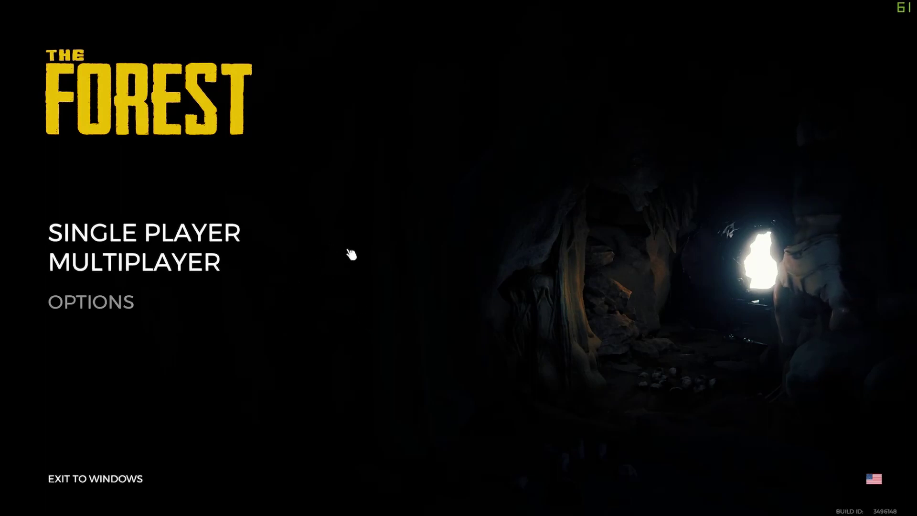
# - Start a new single-player game on Hard difficulty
pyautogui.click(180, 240)
pyautogui.click(142, 240)
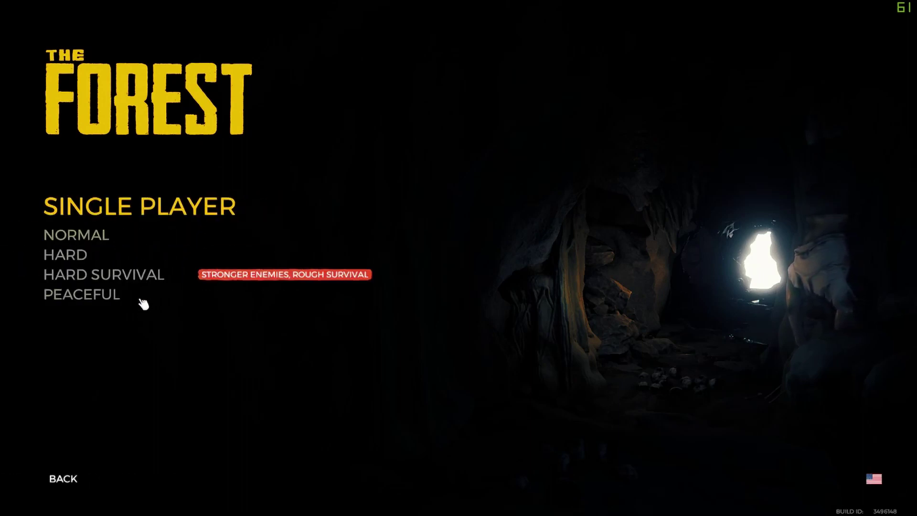
pyautogui.click(77, 257)
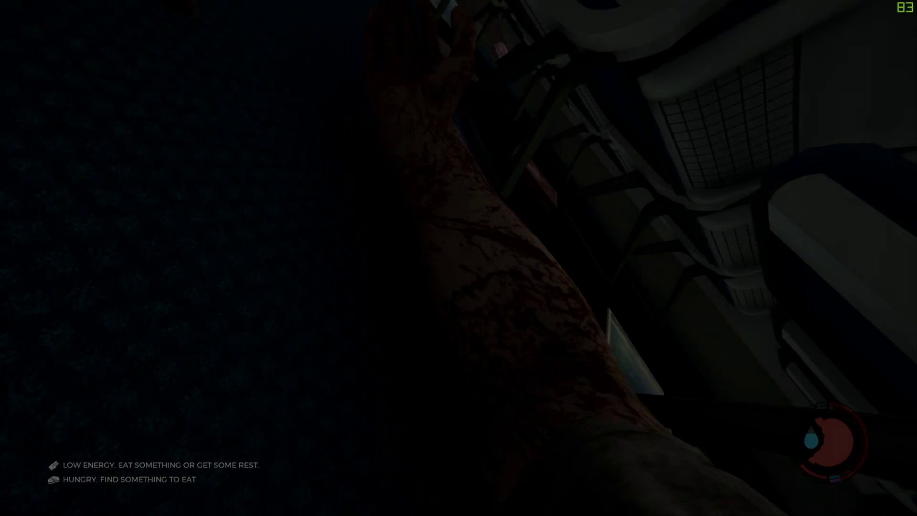
# - Travel from the crash site through the forest to the rocks beside the pond
pyautogui.press('F1')
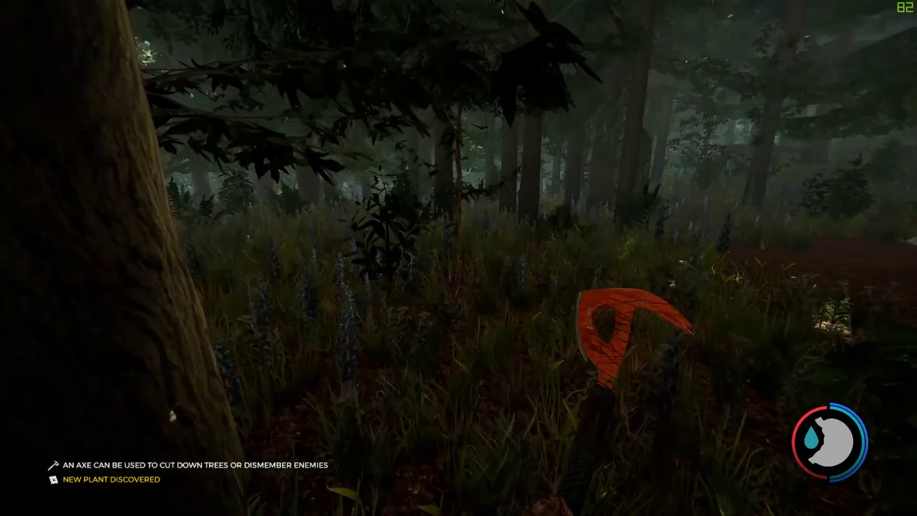
pyautogui.press('w')
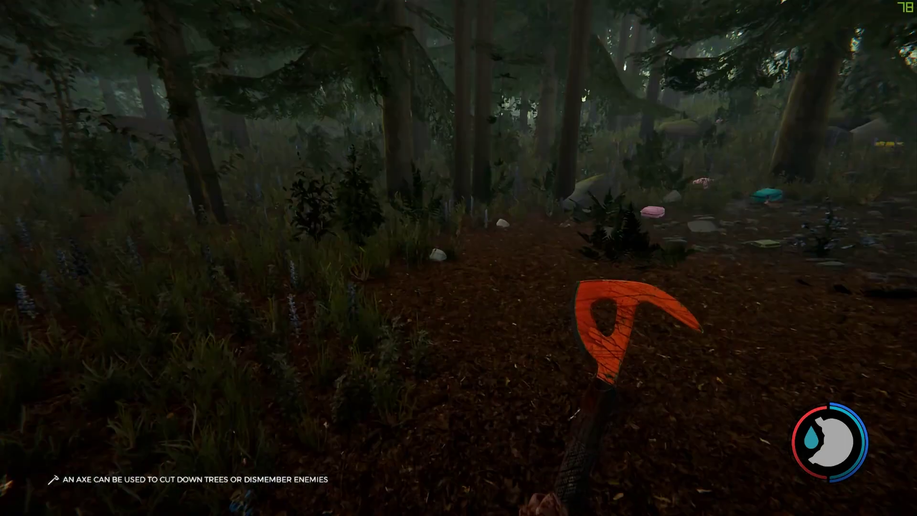
pyautogui.press('w')
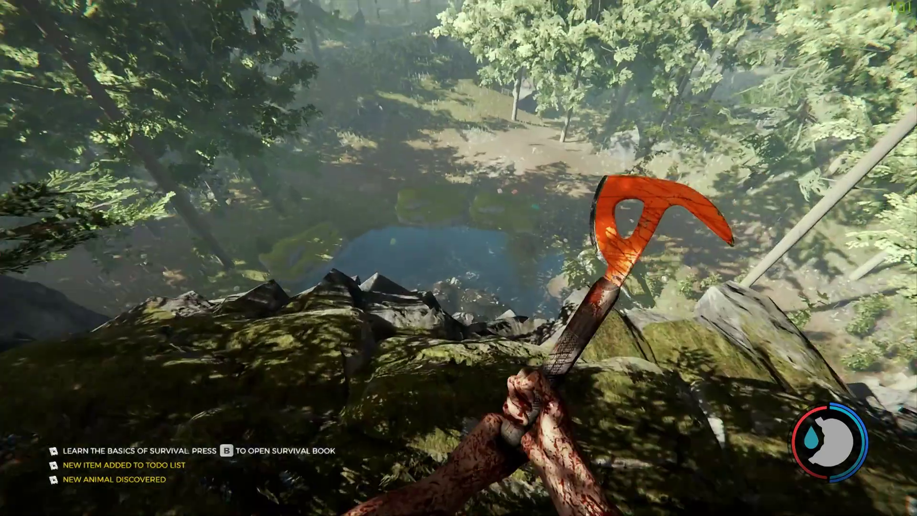
pyautogui.press('w')
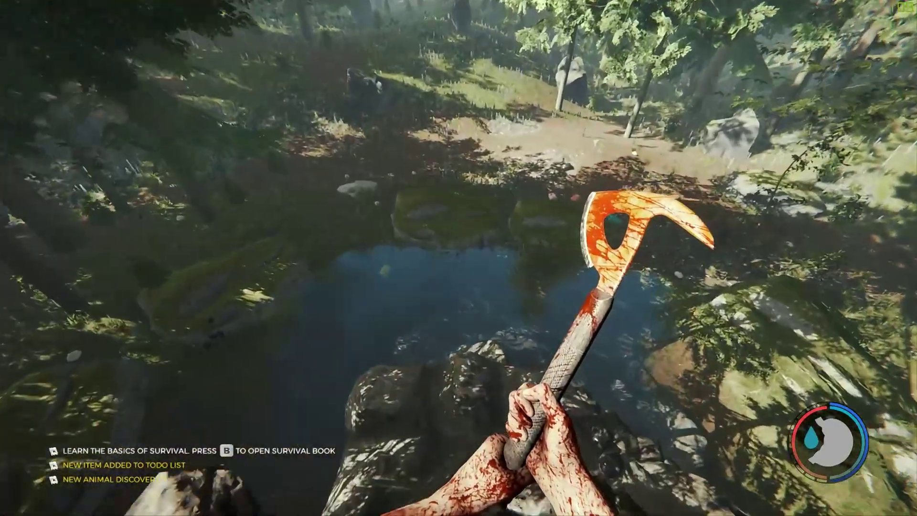
# - Open the in-game cheat menu and look through the general cheats down to the Fill Holder option
pyautogui.press('Insert')
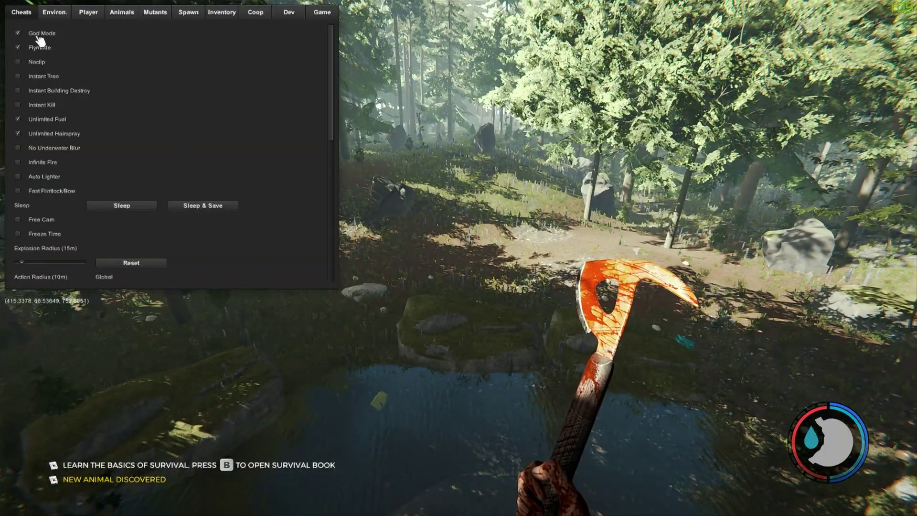
pyautogui.scroll(-2, 69, 177)
pyautogui.scroll(-6, 70, 182)
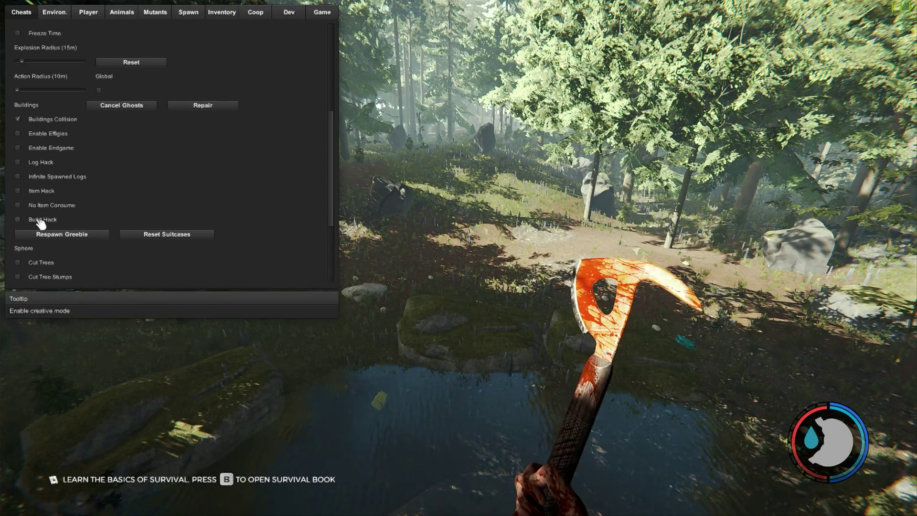
pyautogui.scroll(-5, 101, 205)
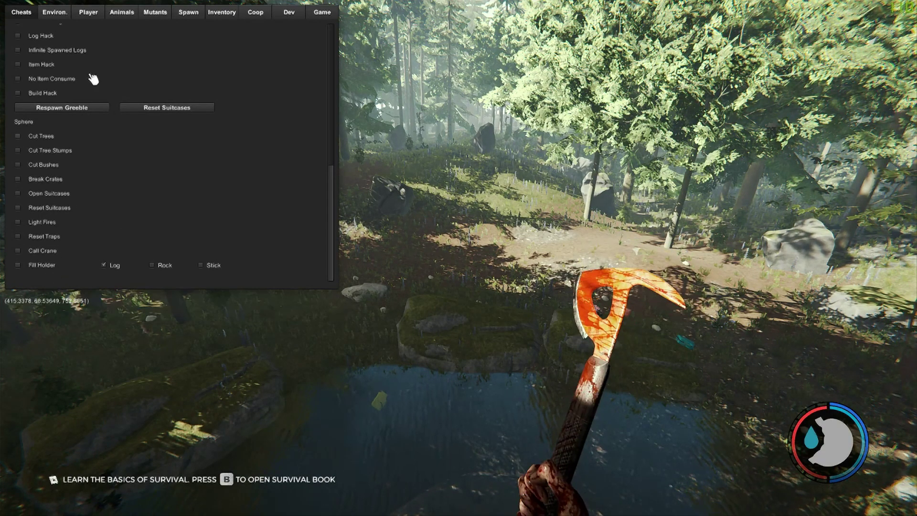
# - Raise the player's Jump Power to its maximum
pyautogui.click(125, 13)
pyautogui.click(88, 13)
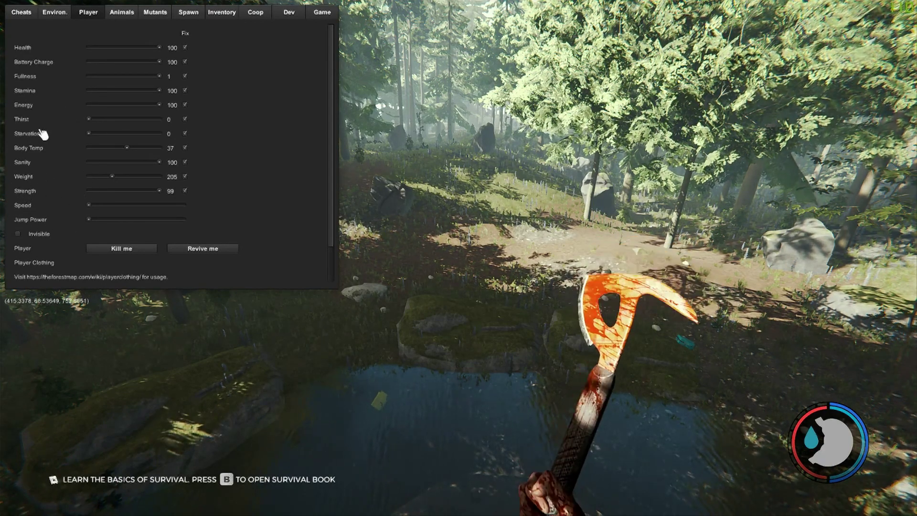
pyautogui.moveTo(89, 219); pyautogui.dragTo(188, 224)
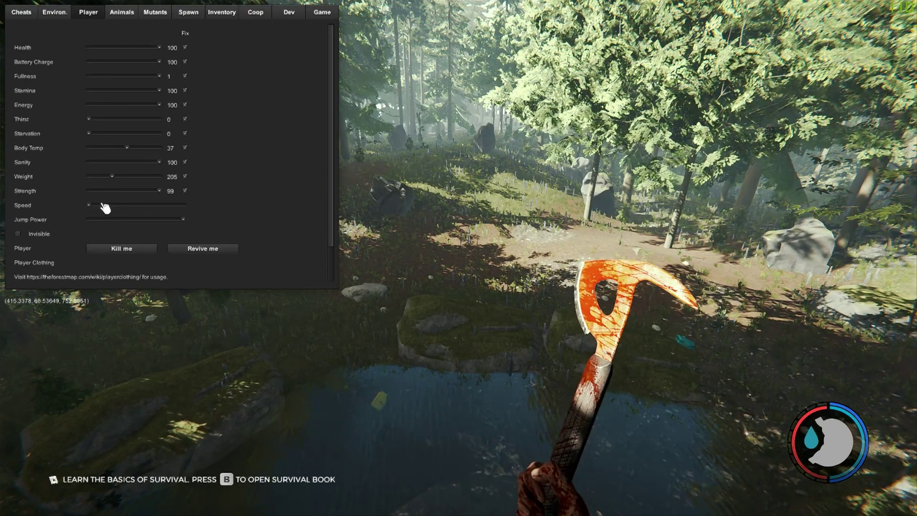
# - Turn off Flymode in the general cheats and close the cheat menu to resume moving
pyautogui.click(27, 14)
pyautogui.click(32, 47)
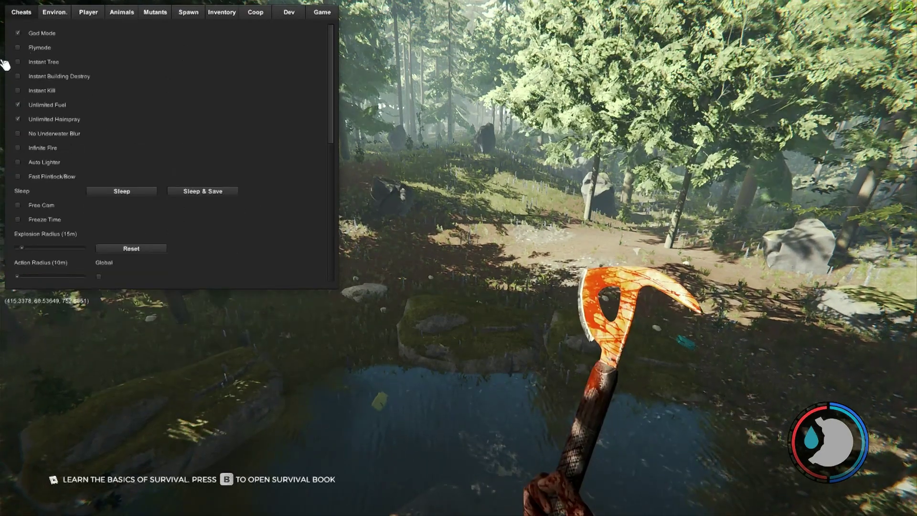
pyautogui.press('F1')
pyautogui.press('w')
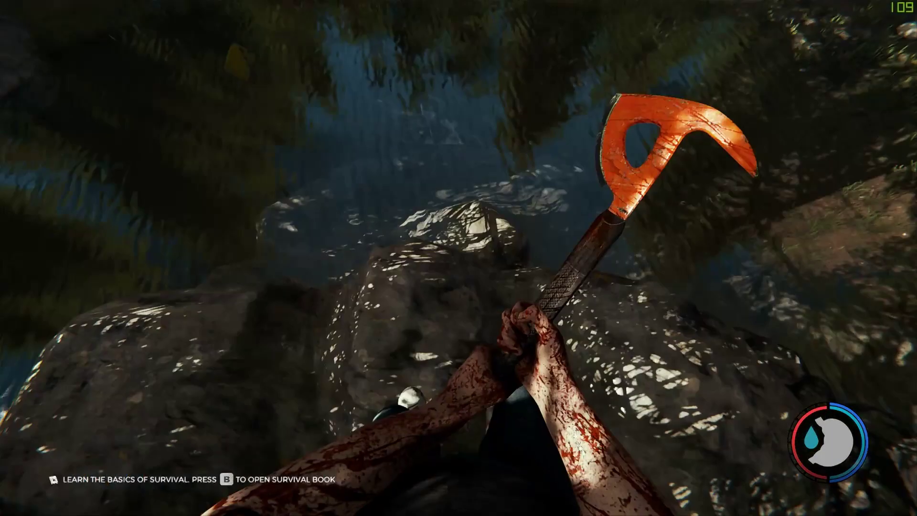